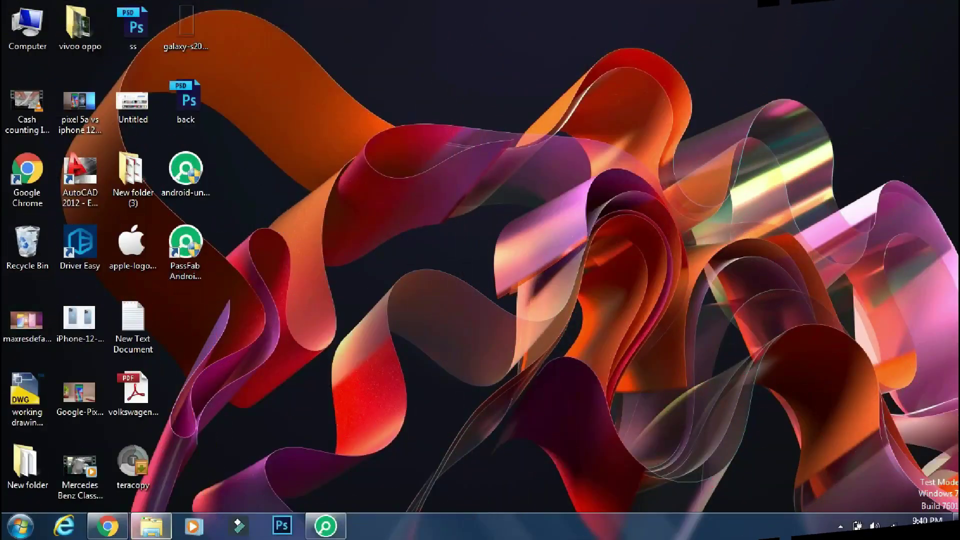
- Bring up Chrome's PassFab Android Unlocker product page and scroll to its unlocking features list
left_click(108, 525)
left_click_drag(59, 226, 583, 229)
left_click(450, 279)
scroll(90, 278, "down", 1)
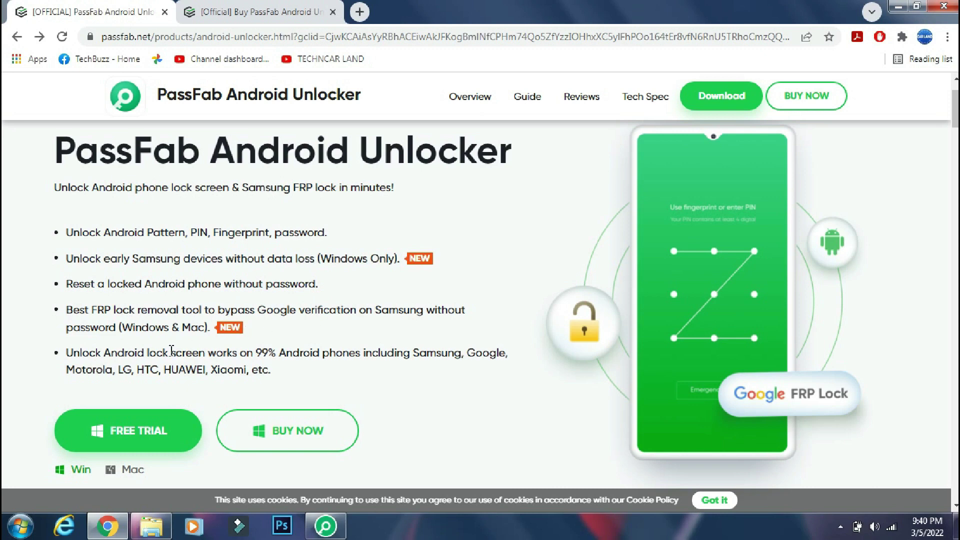
- Check the product page's full URL, select 'android' in it, then minimize Chrome
scroll(334, 356, "down", 1)
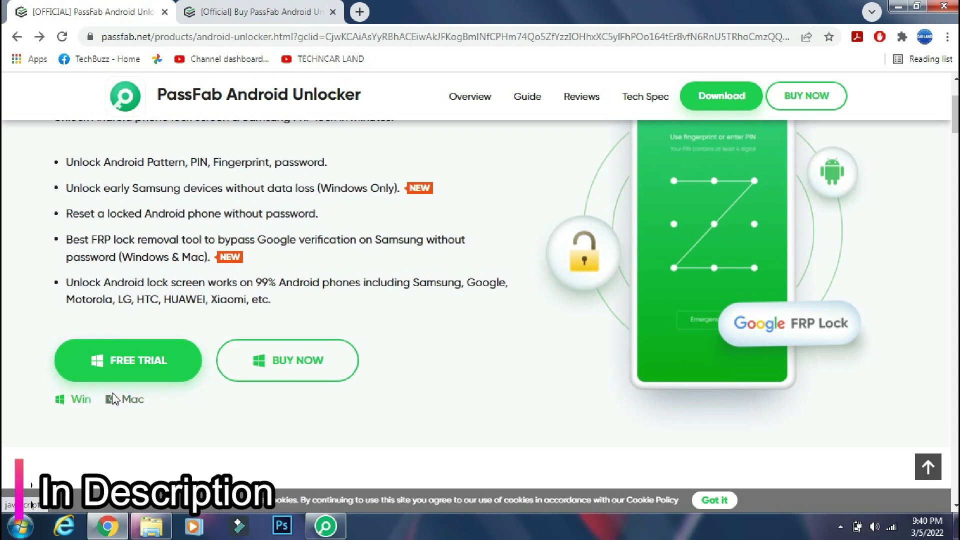
left_click(279, 39)
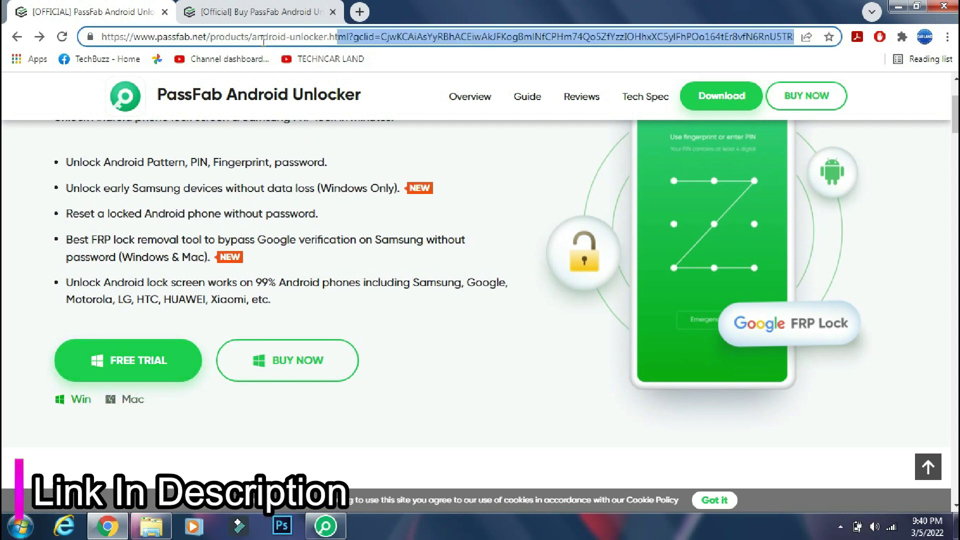
double_click(264, 40)
left_click(898, 6)
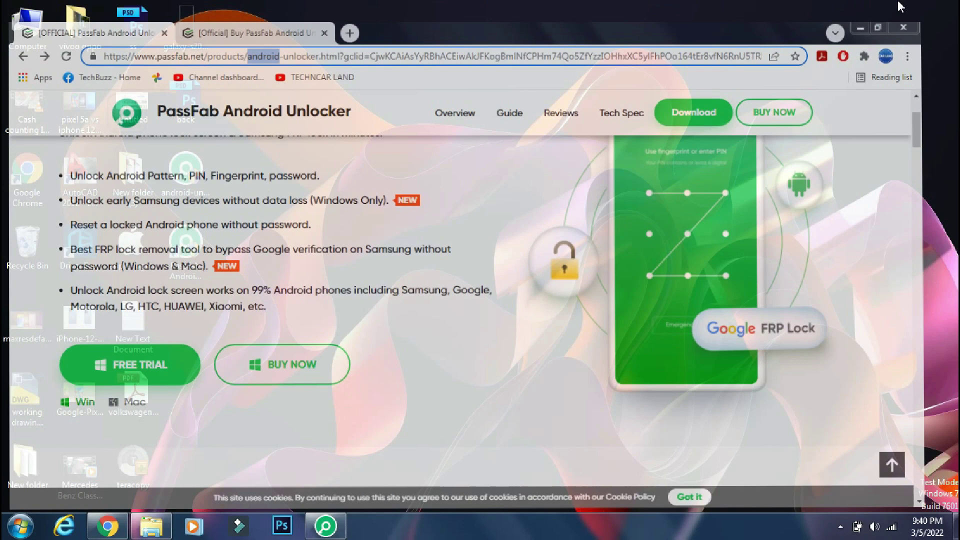
- Restore PassFab Android Unlocker and run Check for updates from its menu, dismissing the up-to-date notice
left_click(325, 526)
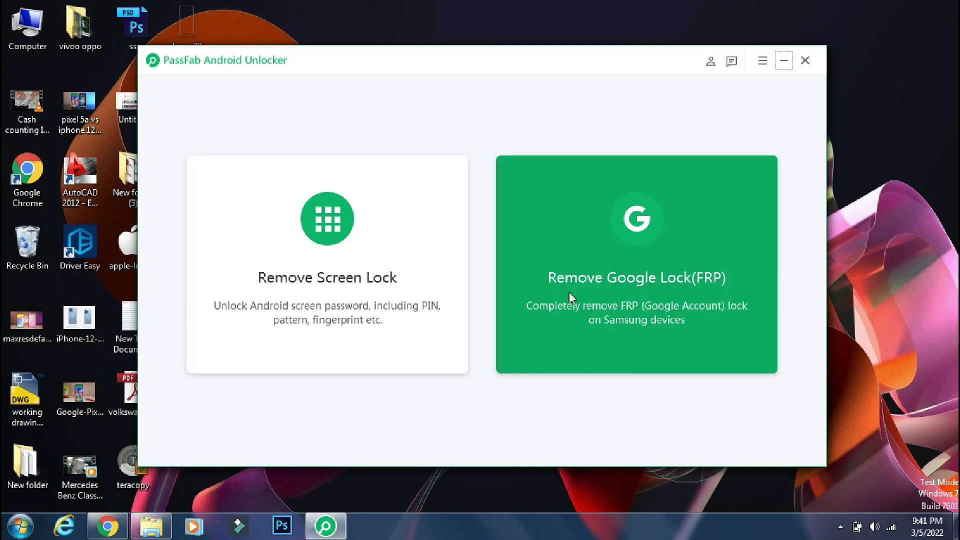
left_click(763, 60)
left_click(785, 262)
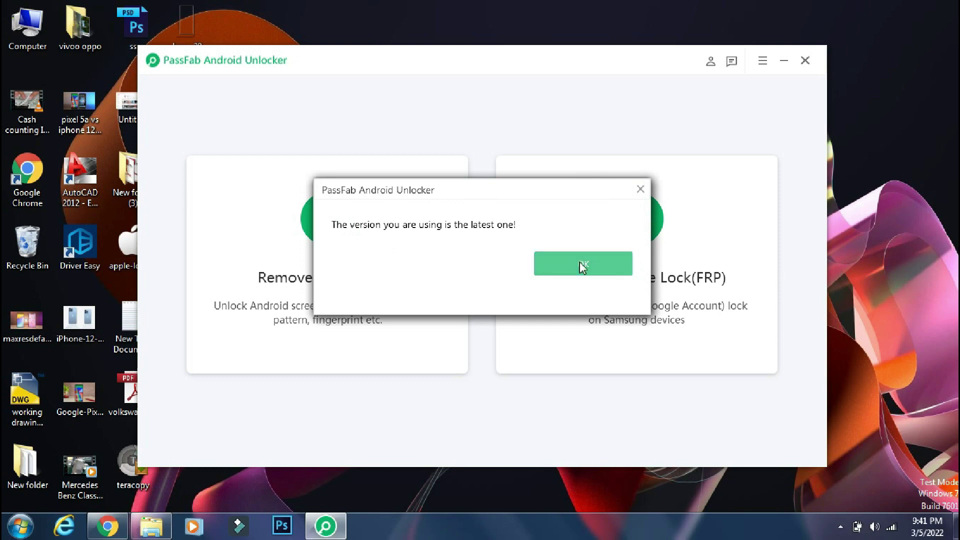
left_click(580, 262)
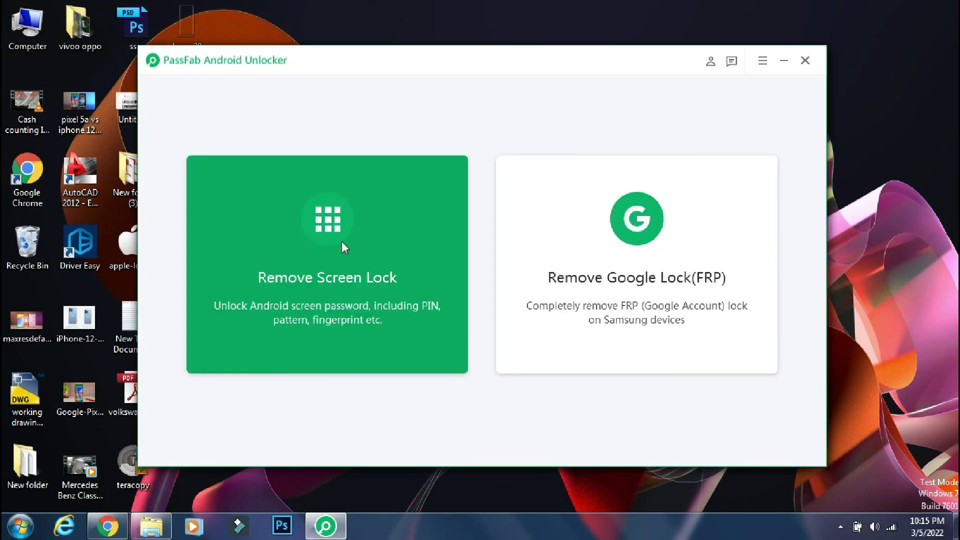
- Pick Remove Screen Lock, then the standard mode rather than the no-data-loss one
left_click(343, 247)
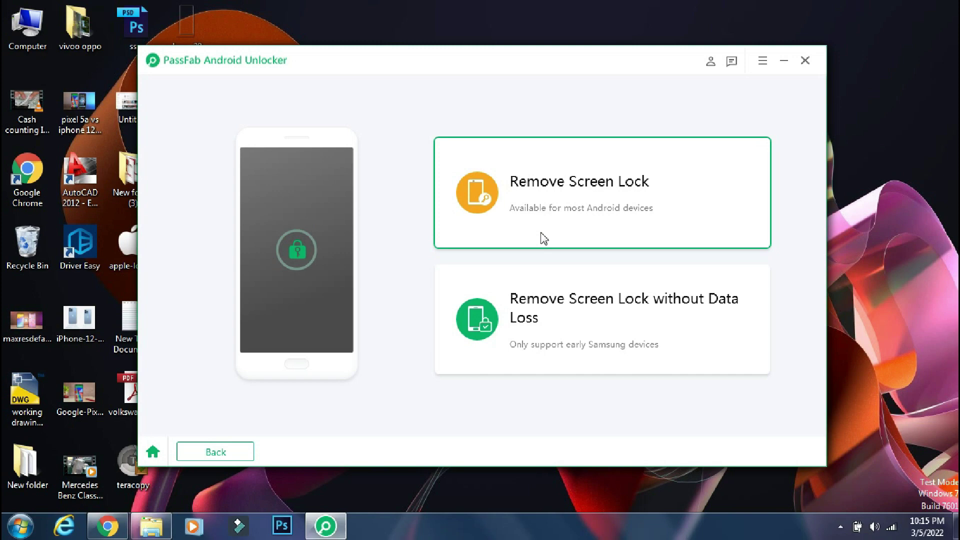
left_click(546, 199)
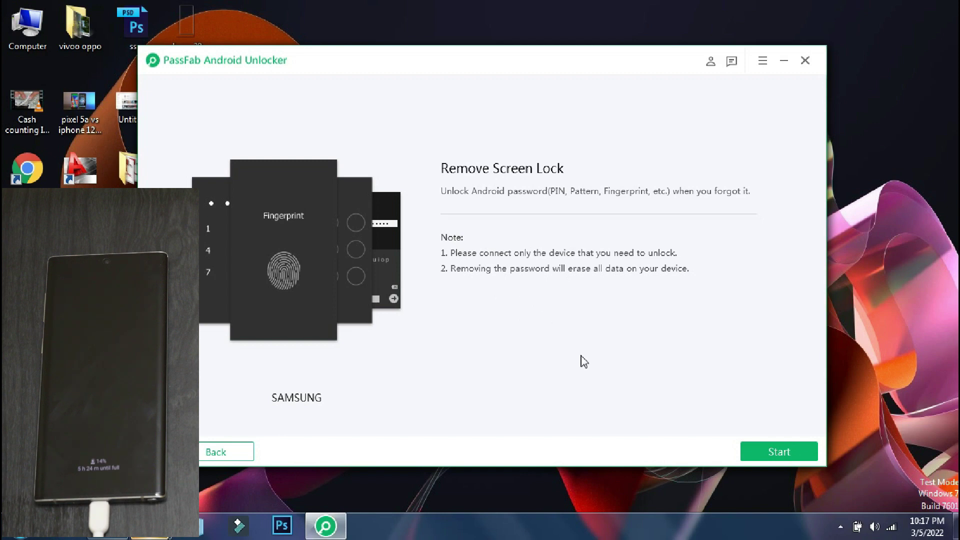
- Start the screen lock removal for the Samsung phone and agree to erase all its data
left_click(778, 452)
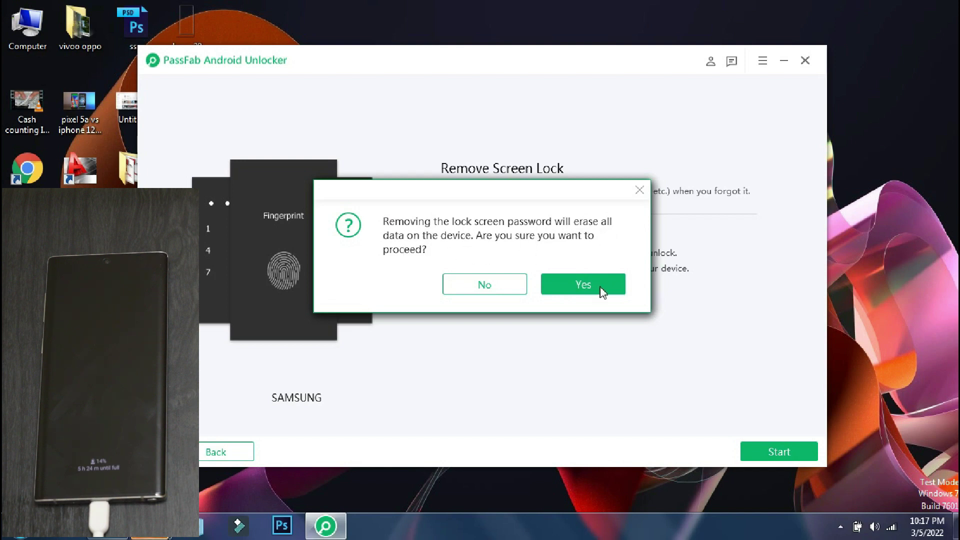
left_click(583, 284)
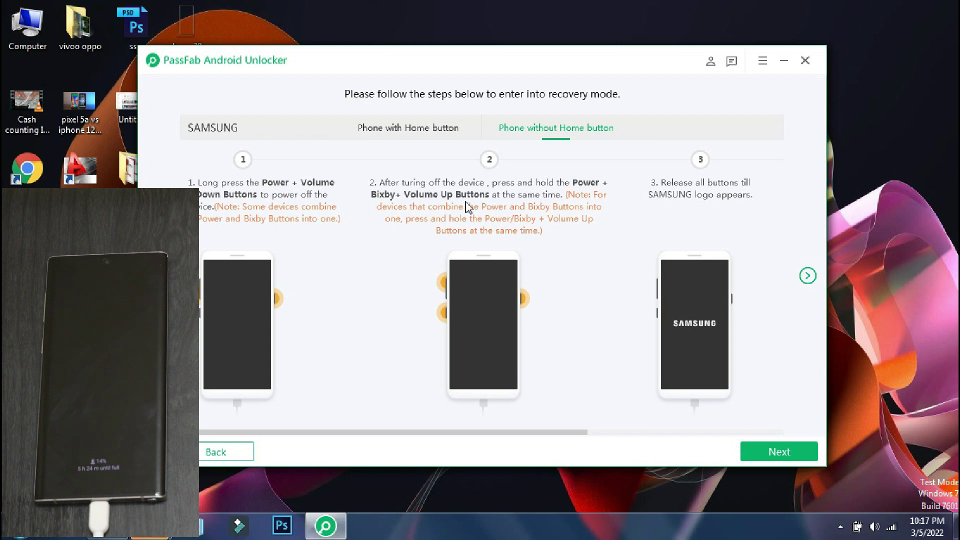
left_click(390, 134)
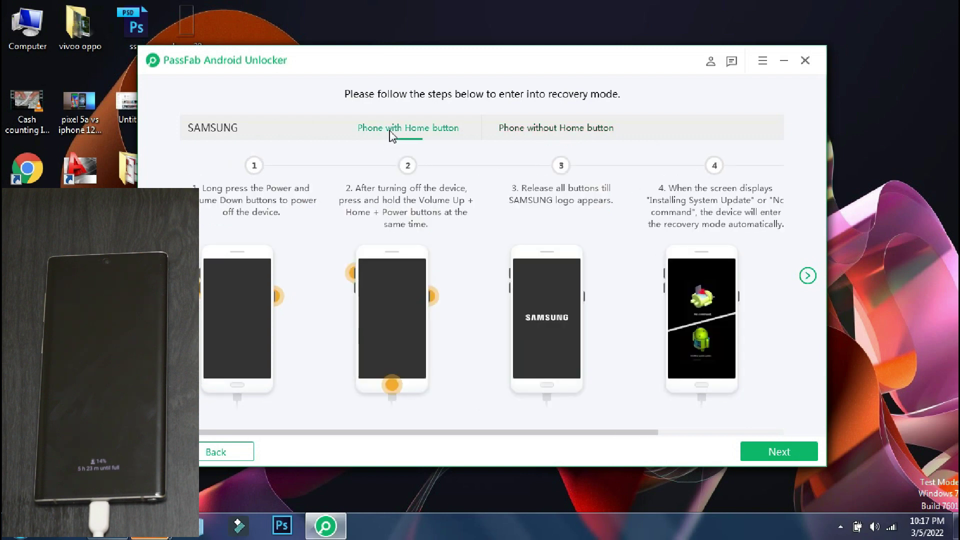
left_click(544, 129)
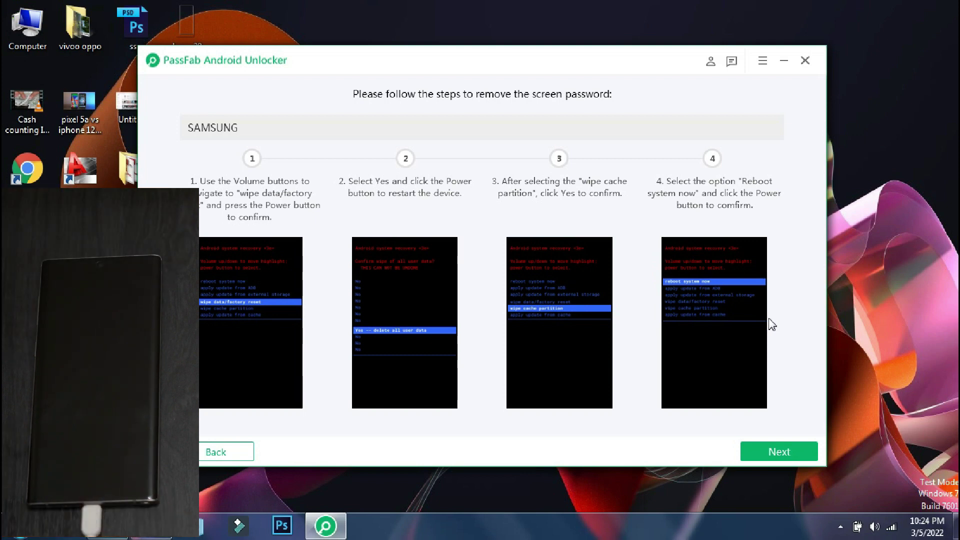
- After the phone's wipe and reboot steps, continue to the 'Removed the Screen Lock Successfully' page
left_click(787, 452)
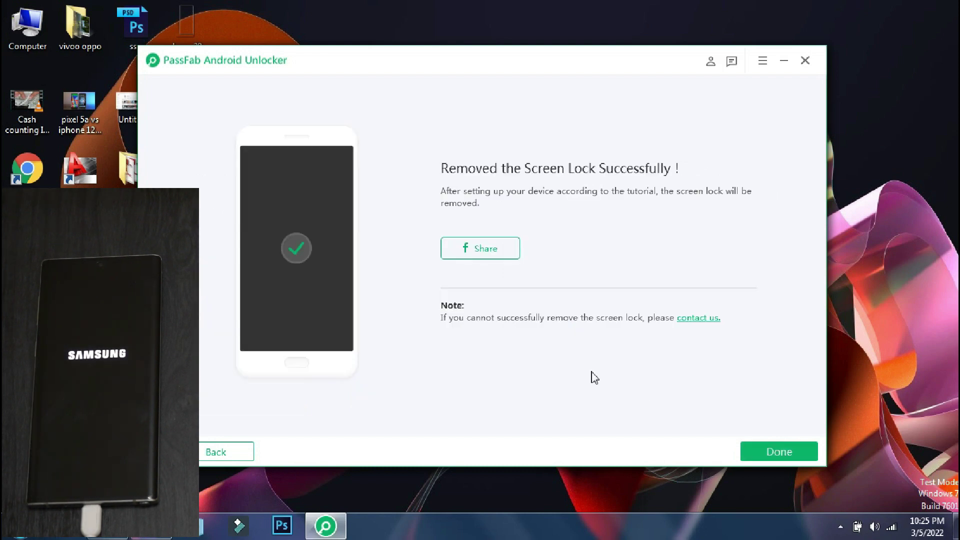
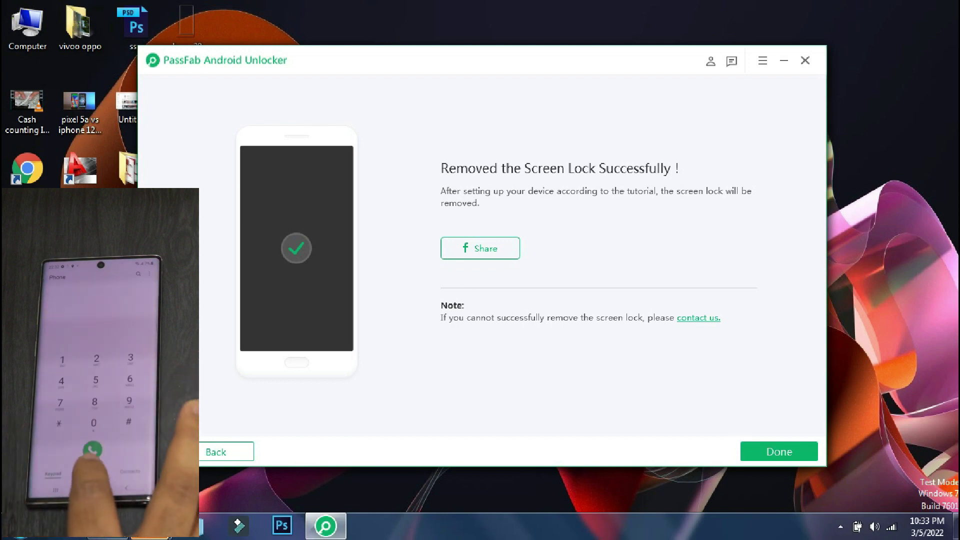
- Dismiss the screen-lock removal success page with Done
left_click(220, 452)
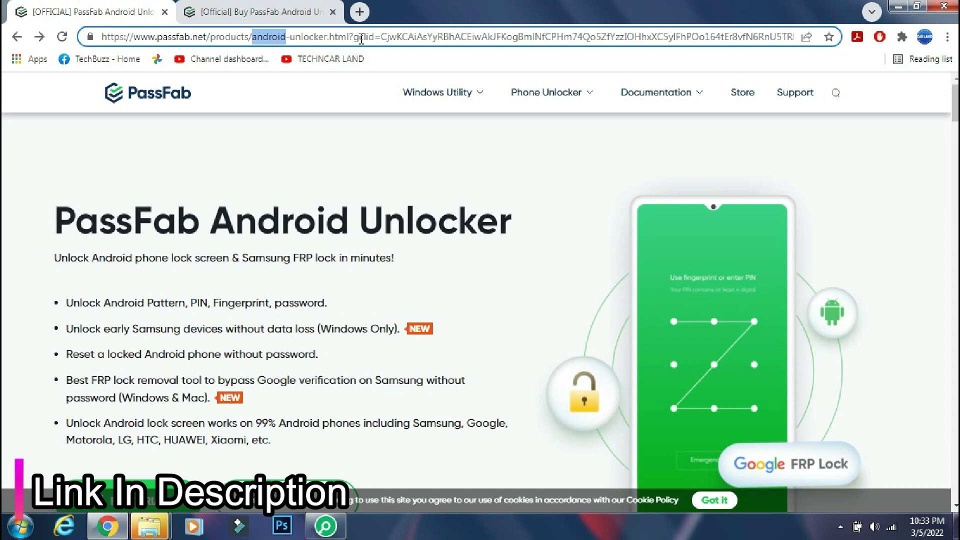
- Show the Buy PassFab Android Unlocker pricing: 1 Month $35.95, 1 Year $39.95, Lifetime $49.95
left_click(268, 144)
key("ctrl+Tab")
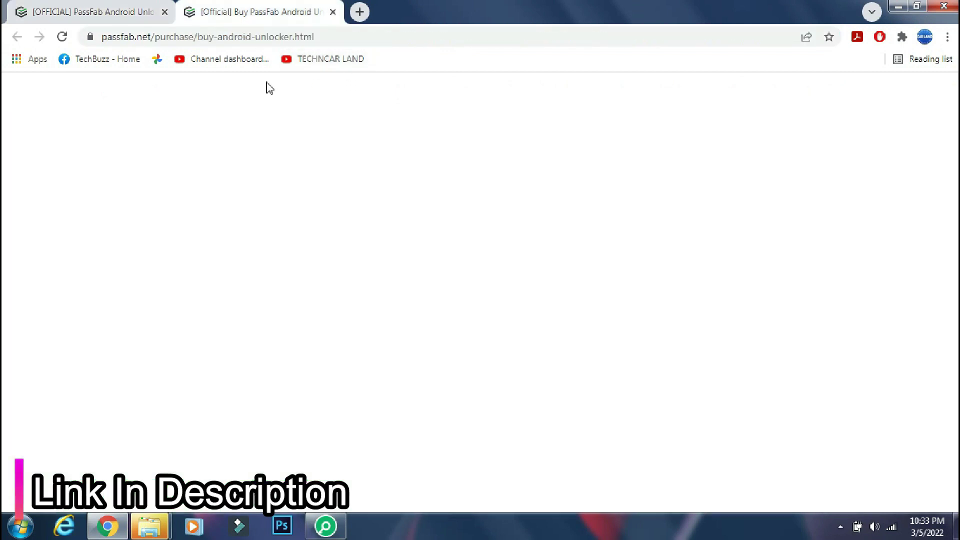
scroll(409, 345, "down", 1)
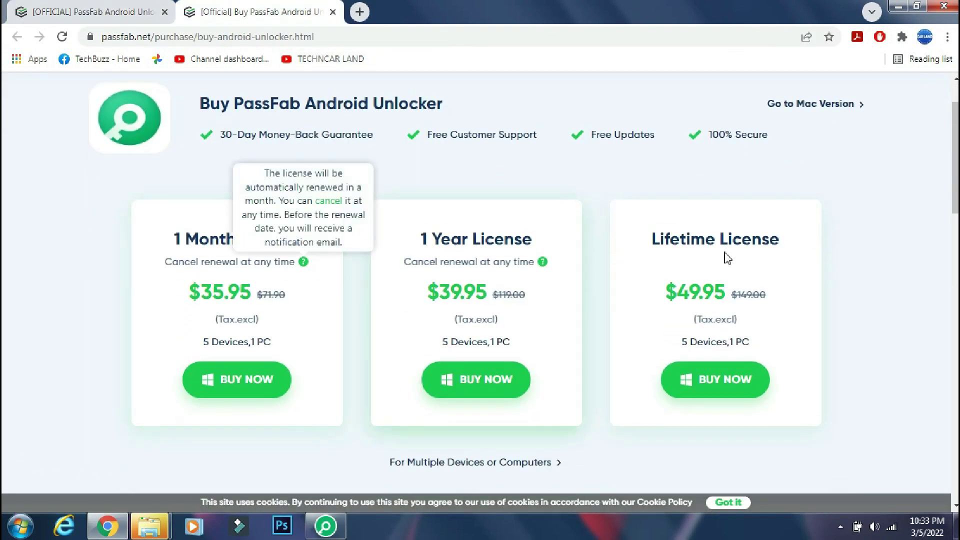
scroll(337, 379, "down", 1)
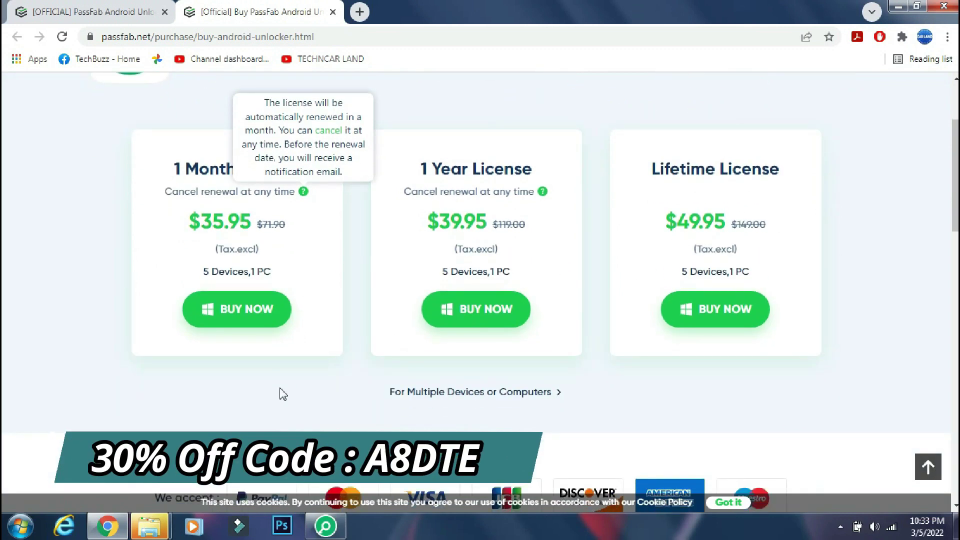
- Browse the product page's features, then minimize Chrome to reveal the unlocker's home screen
left_click(150, 6)
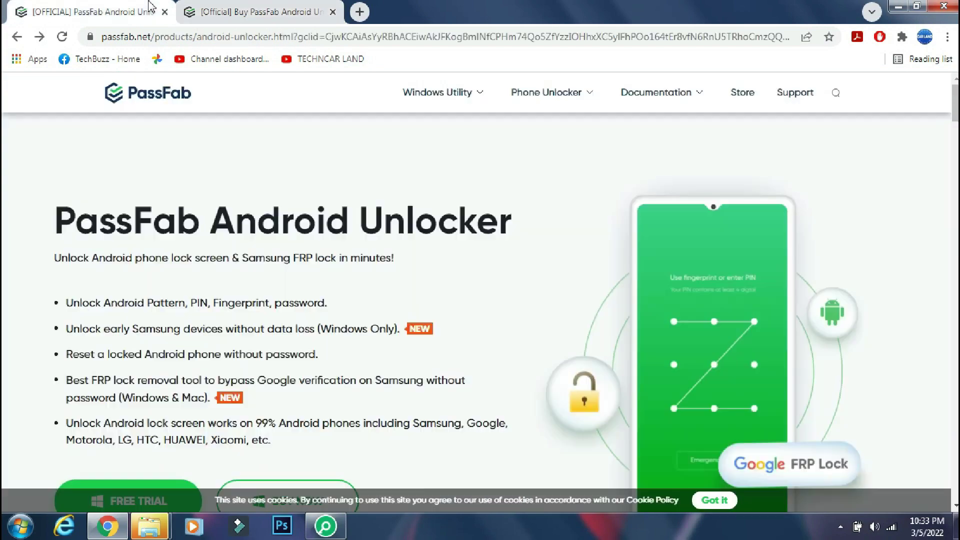
scroll(944, 94, "down", 10)
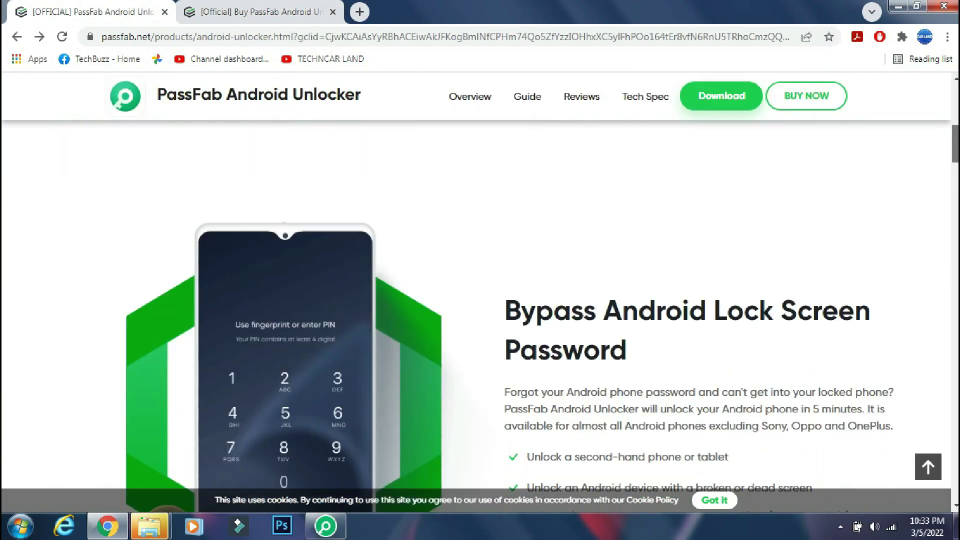
scroll(481, 300, "down", 8)
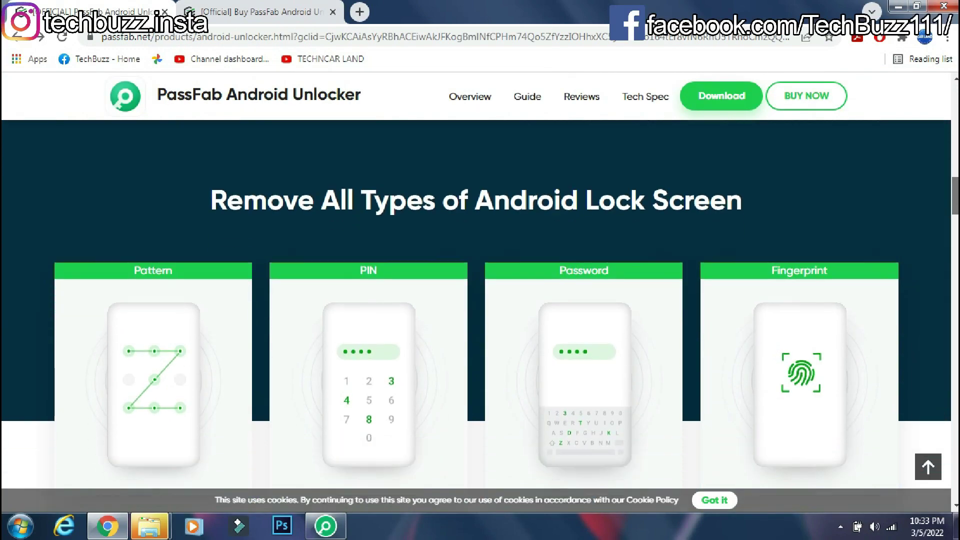
scroll(480, 300, "down", 6)
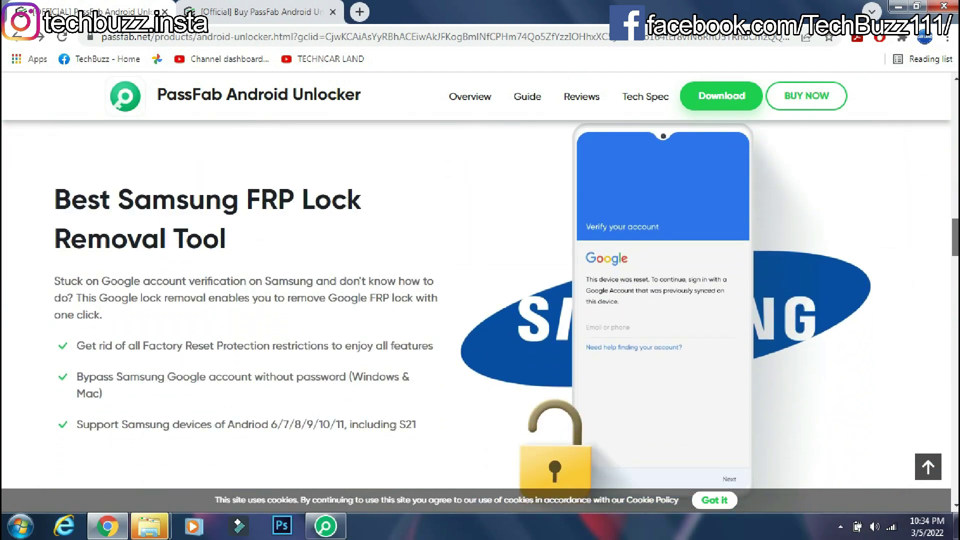
scroll(480, 300, "down", 3)
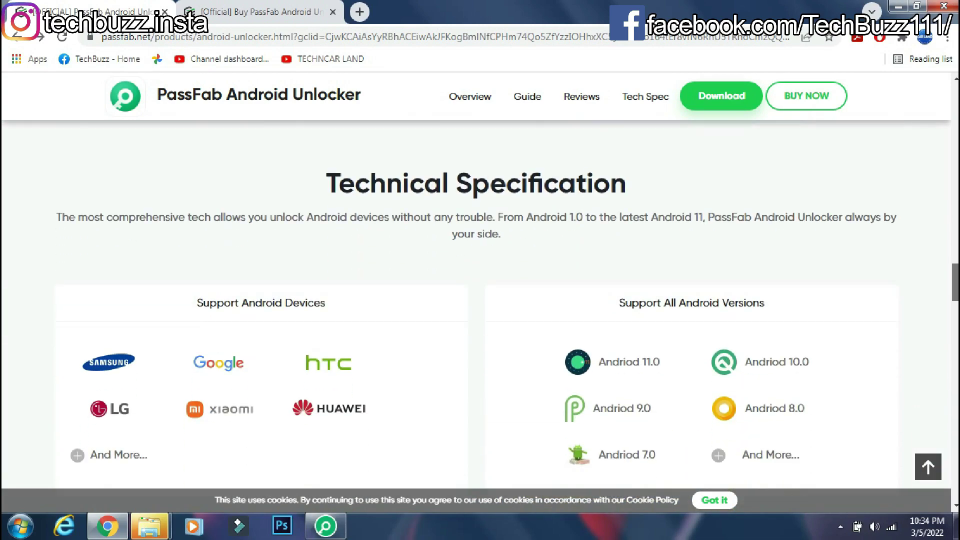
scroll(480, 301, "down", 9)
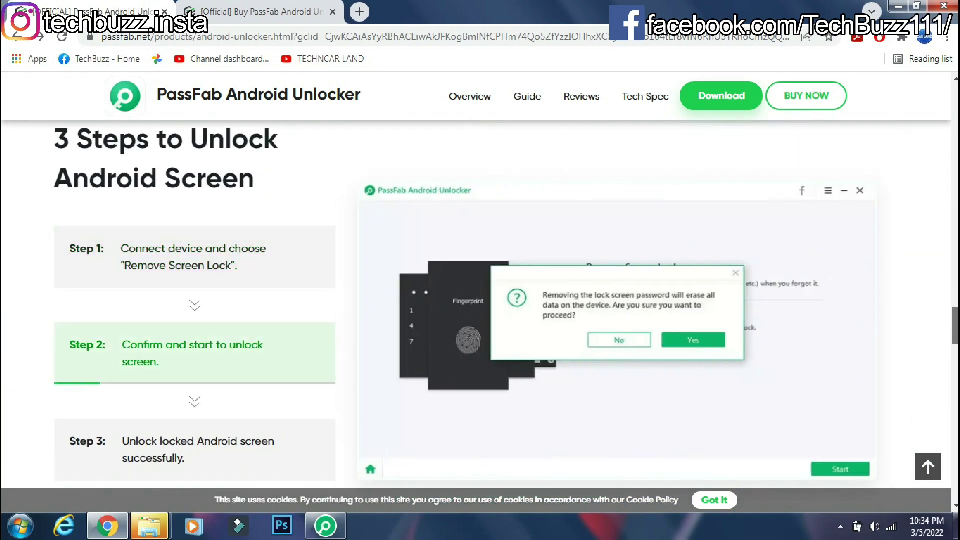
scroll(480, 300, "down", 10)
scroll(480, 300, "down", 10)
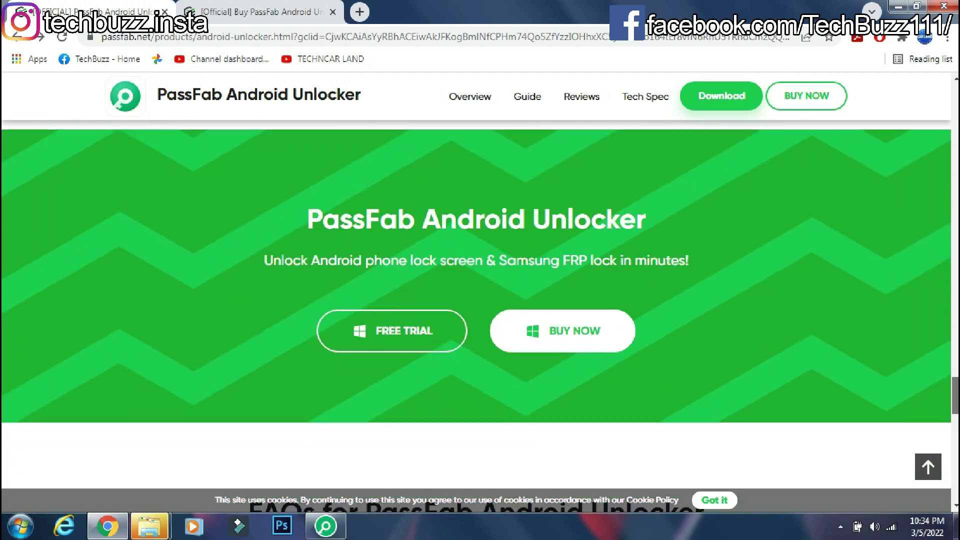
scroll(480, 300, "up", 20)
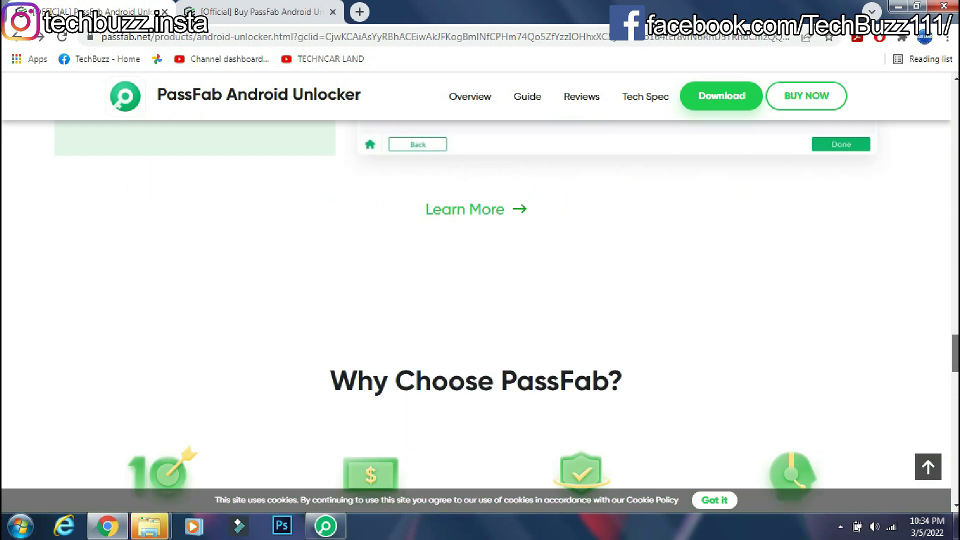
left_click(904, 5)
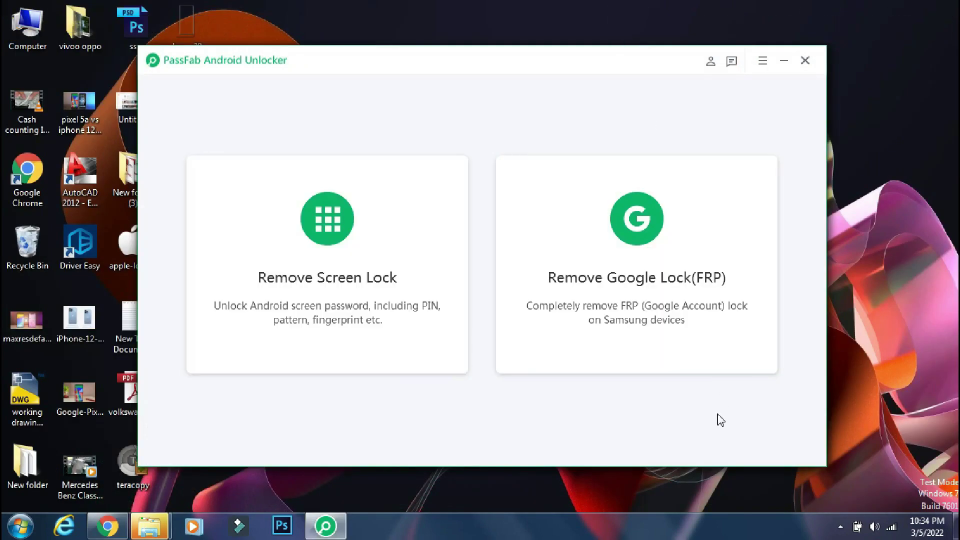